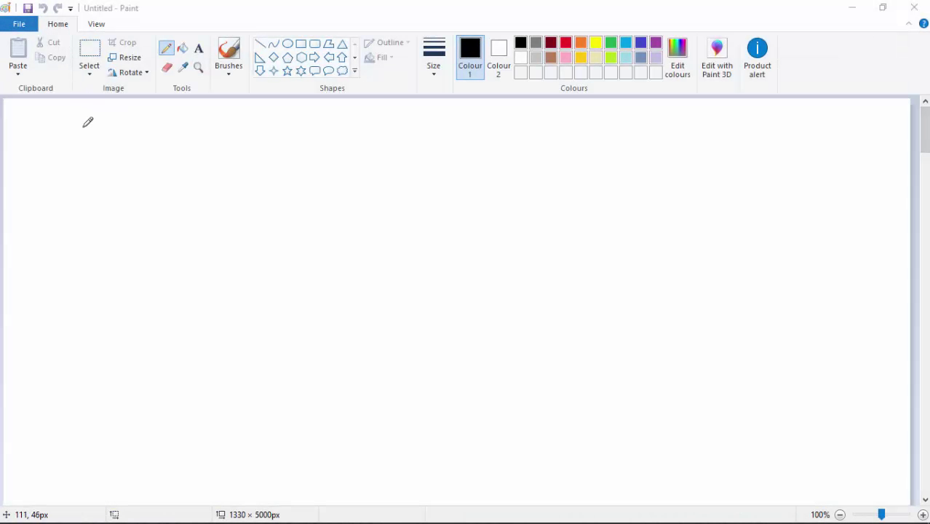
# Step: Handwrite the heading ANS 1.1.3 and the equation √(x²−5) = 2√x beneath it
pyautogui.moveTo(74, 136)
pyautogui.mouseDown()
pyautogui.moveTo(118, 118)
pyautogui.moveTo(130, 130)
pyautogui.moveTo(155, 112)
pyautogui.moveTo(149, 145)
pyautogui.moveTo(194, 139)
pyautogui.mouseUp()
pyautogui.moveTo(210, 121)
pyautogui.mouseDown()
pyautogui.moveTo(221, 128)
pyautogui.moveTo(211, 139)
pyautogui.mouseUp()
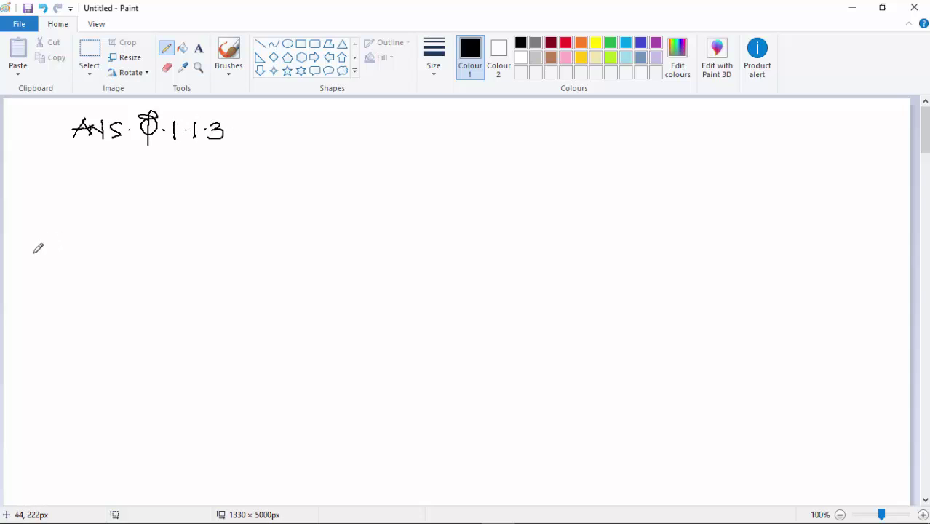
pyautogui.moveTo(28, 164)
pyautogui.mouseDown()
pyautogui.moveTo(45, 150)
pyautogui.moveTo(106, 147)
pyautogui.moveTo(64, 167)
pyautogui.mouseUp()
pyautogui.moveTo(72, 156)
pyautogui.mouseDown()
pyautogui.moveTo(61, 170)
pyautogui.moveTo(87, 162)
pyautogui.mouseUp()
pyautogui.moveTo(94, 154); pyautogui.dragTo(92, 168)
pyautogui.moveTo(94, 154)
pyautogui.mouseDown()
pyautogui.moveTo(159, 166)
pyautogui.moveTo(172, 149)
pyautogui.moveTo(191, 148)
pyautogui.moveTo(187, 167)
pyautogui.mouseUp()
pyautogui.moveTo(186, 156); pyautogui.dragTo(198, 166)
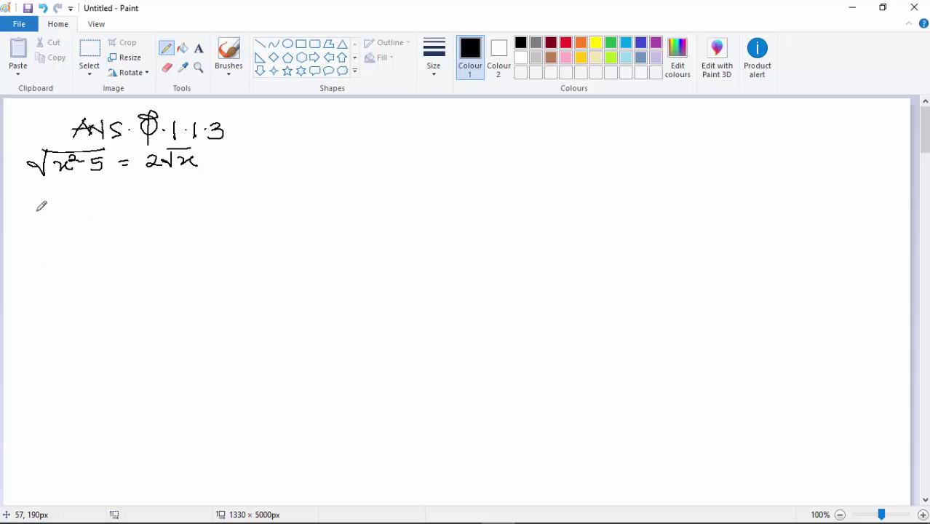
# Step: Write 'Square both sides', then (√(x²−5))² = (2√x)², and begin 'According to the Law of'
pyautogui.moveTo(32, 188)
pyautogui.mouseDown()
pyautogui.moveTo(207, 193)
pyautogui.moveTo(224, 178)
pyautogui.moveTo(199, 194)
pyautogui.mouseUp()
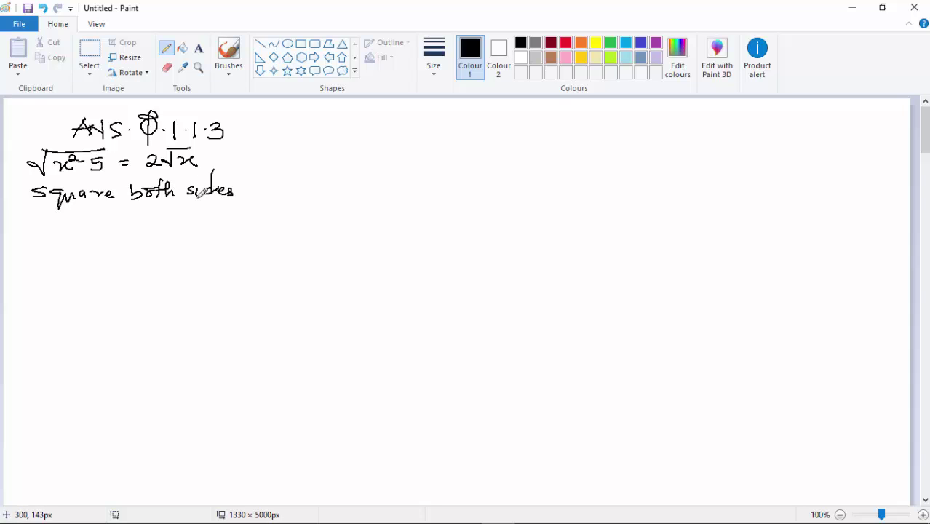
pyautogui.moveTo(23, 230)
pyautogui.mouseDown()
pyautogui.moveTo(41, 218)
pyautogui.moveTo(99, 212)
pyautogui.moveTo(85, 222)
pyautogui.moveTo(89, 232)
pyautogui.mouseUp()
pyautogui.moveTo(101, 205); pyautogui.dragTo(92, 244)
pyautogui.moveTo(38, 208); pyautogui.dragTo(30, 240)
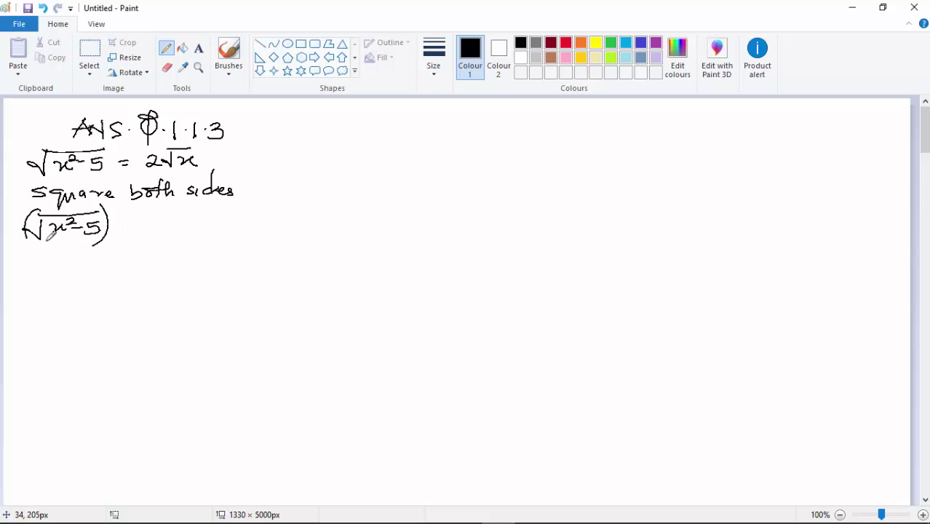
pyautogui.moveTo(116, 204); pyautogui.dragTo(143, 220)
pyautogui.moveTo(132, 228); pyautogui.dragTo(143, 226)
pyautogui.moveTo(165, 217)
pyautogui.mouseDown()
pyautogui.moveTo(182, 231)
pyautogui.moveTo(210, 211)
pyautogui.moveTo(208, 228)
pyautogui.mouseUp()
pyautogui.moveTo(209, 218)
pyautogui.mouseDown()
pyautogui.moveTo(196, 230)
pyautogui.moveTo(211, 239)
pyautogui.mouseUp()
pyautogui.moveTo(168, 205); pyautogui.dragTo(167, 234)
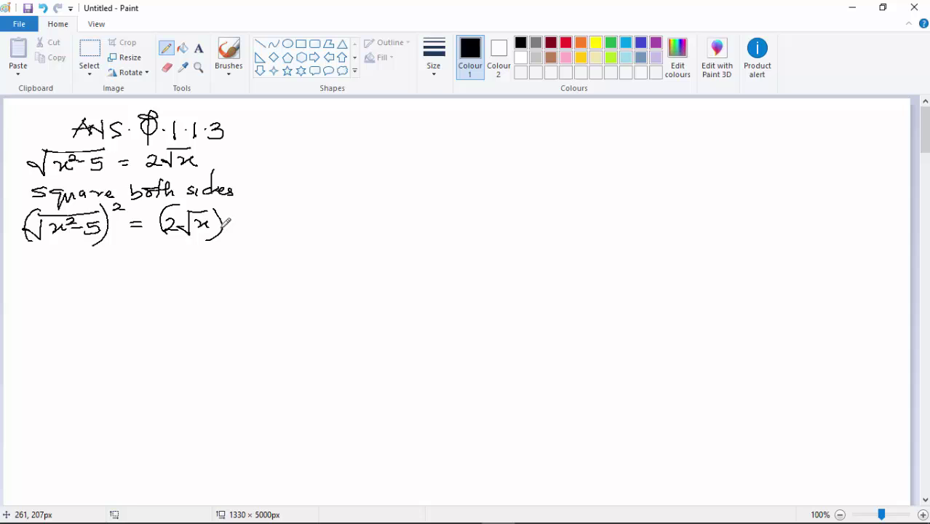
pyautogui.moveTo(227, 205); pyautogui.dragTo(234, 211)
pyautogui.moveTo(32, 256)
pyautogui.mouseDown()
pyautogui.moveTo(50, 269)
pyautogui.moveTo(115, 268)
pyautogui.moveTo(142, 251)
pyautogui.moveTo(230, 264)
pyautogui.moveTo(297, 253)
pyautogui.moveTo(311, 266)
pyautogui.mouseUp()
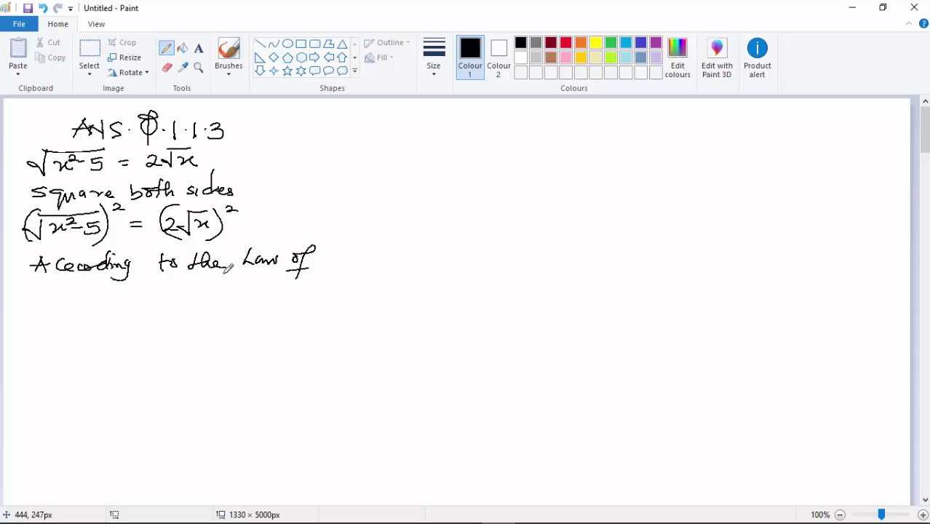
# Step: Finish 'Law of Surd.' and write the rule (√m)² = √m × √m = m
pyautogui.moveTo(60, 283)
pyautogui.mouseDown()
pyautogui.moveTo(46, 289)
pyautogui.moveTo(115, 286)
pyautogui.mouseUp()
pyautogui.click(114, 291)
pyautogui.moveTo(28, 325)
pyautogui.mouseDown()
pyautogui.moveTo(79, 314)
pyautogui.moveTo(51, 342)
pyautogui.mouseUp()
pyautogui.moveTo(77, 308)
pyautogui.mouseDown()
pyautogui.moveTo(81, 336)
pyautogui.moveTo(106, 313)
pyautogui.moveTo(115, 322)
pyautogui.mouseUp()
pyautogui.moveTo(127, 325)
pyautogui.mouseDown()
pyautogui.moveTo(160, 309)
pyautogui.moveTo(166, 326)
pyautogui.moveTo(182, 324)
pyautogui.mouseUp()
pyautogui.moveTo(180, 315)
pyautogui.mouseDown()
pyautogui.moveTo(171, 325)
pyautogui.moveTo(226, 298)
pyautogui.mouseUp()
pyautogui.moveTo(209, 323); pyautogui.dragTo(252, 314)
pyautogui.moveTo(244, 320); pyautogui.dragTo(298, 315)
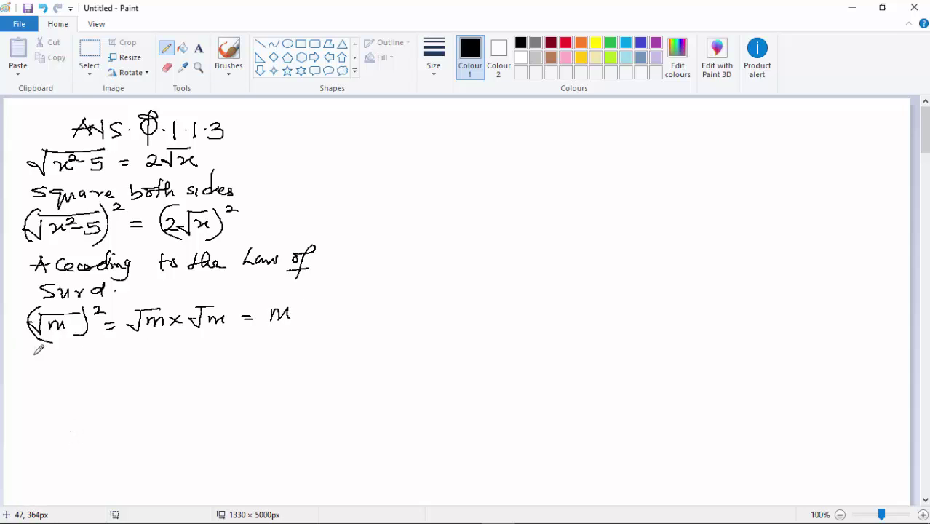
# Step: Expand (√(x²−5))² as √(x²−5) · √(x²−5) = x² − 5
pyautogui.moveTo(24, 364)
pyautogui.mouseDown()
pyautogui.moveTo(91, 354)
pyautogui.moveTo(44, 376)
pyautogui.moveTo(98, 369)
pyautogui.mouseUp()
pyautogui.moveTo(89, 336); pyautogui.dragTo(100, 387)
pyautogui.moveTo(27, 351)
pyautogui.mouseDown()
pyautogui.moveTo(18, 357)
pyautogui.moveTo(28, 388)
pyautogui.mouseUp()
pyautogui.moveTo(105, 344)
pyautogui.mouseDown()
pyautogui.moveTo(198, 352)
pyautogui.moveTo(151, 379)
pyautogui.mouseUp()
pyautogui.moveTo(211, 344)
pyautogui.mouseDown()
pyautogui.moveTo(212, 377)
pyautogui.moveTo(277, 352)
pyautogui.moveTo(266, 367)
pyautogui.moveTo(275, 360)
pyautogui.moveTo(281, 368)
pyautogui.mouseUp()
pyautogui.moveTo(279, 352)
pyautogui.mouseDown()
pyautogui.moveTo(290, 351)
pyautogui.moveTo(297, 371)
pyautogui.mouseUp()
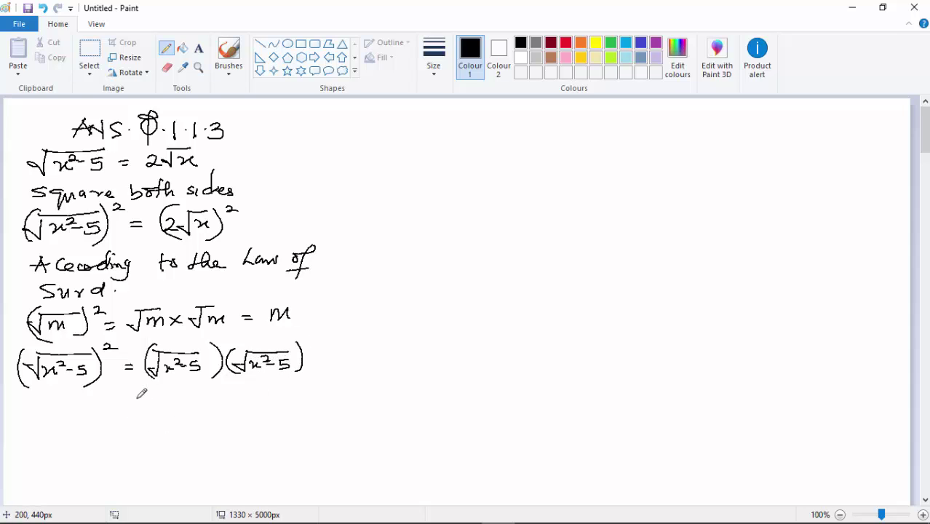
pyautogui.moveTo(172, 388)
pyautogui.mouseDown()
pyautogui.moveTo(227, 386)
pyautogui.moveTo(236, 400)
pyautogui.mouseUp()
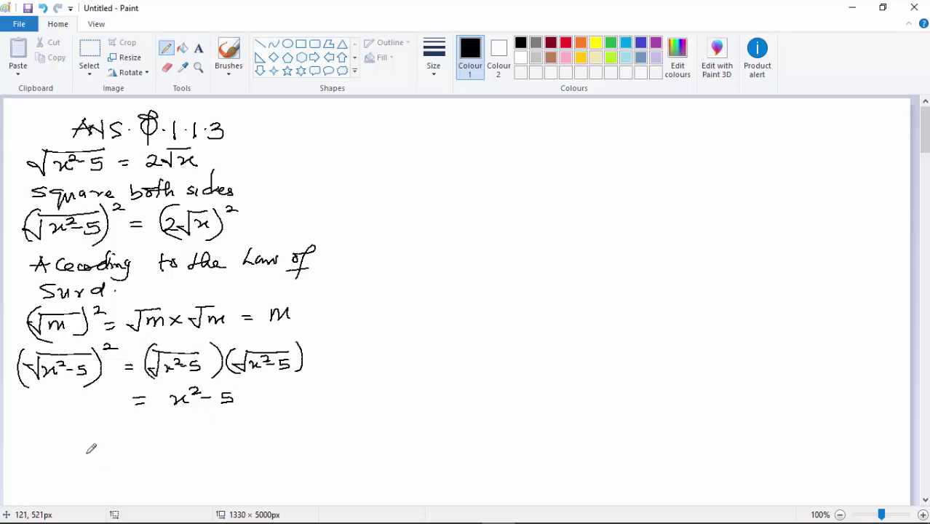
# Step: Expand (2√x)² as 2√x · 2√x = 2 × 2 × √x × √x = 4x, then start a vertical divider
pyautogui.moveTo(51, 436)
pyautogui.mouseDown()
pyautogui.moveTo(77, 423)
pyautogui.moveTo(85, 452)
pyautogui.mouseUp()
pyautogui.moveTo(40, 421)
pyautogui.mouseDown()
pyautogui.moveTo(33, 441)
pyautogui.moveTo(45, 453)
pyautogui.mouseUp()
pyautogui.moveTo(87, 416); pyautogui.dragTo(117, 436)
pyautogui.moveTo(107, 442)
pyautogui.mouseDown()
pyautogui.moveTo(151, 441)
pyautogui.moveTo(180, 419)
pyautogui.moveTo(190, 440)
pyautogui.moveTo(232, 437)
pyautogui.moveTo(255, 417)
pyautogui.moveTo(276, 429)
pyautogui.mouseUp()
pyautogui.moveTo(104, 460); pyautogui.dragTo(117, 460)
pyautogui.moveTo(106, 465)
pyautogui.mouseDown()
pyautogui.moveTo(202, 448)
pyautogui.moveTo(214, 459)
pyautogui.moveTo(270, 452)
pyautogui.moveTo(294, 461)
pyautogui.mouseUp()
pyautogui.moveTo(111, 473); pyautogui.dragTo(126, 482)
pyautogui.moveTo(153, 477)
pyautogui.mouseDown()
pyautogui.moveTo(167, 472)
pyautogui.moveTo(164, 492)
pyautogui.moveTo(182, 488)
pyautogui.mouseUp()
pyautogui.moveTo(191, 478); pyautogui.dragTo(183, 489)
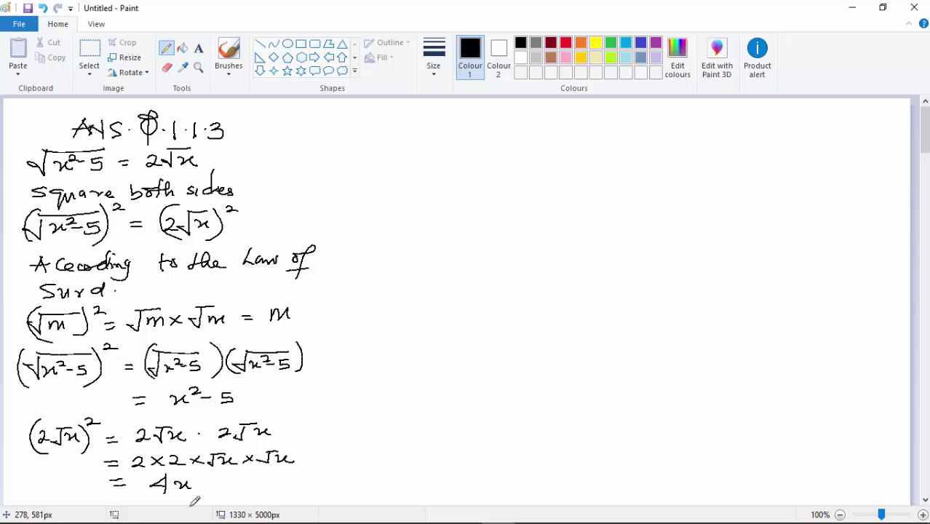
pyautogui.moveTo(380, 108); pyautogui.dragTo(378, 277)
# Step: Finish the divider and in the second column write (√(x²−5))² = (2√x)², then x² − 5 = 4x
pyautogui.moveTo(376, 315); pyautogui.dragTo(376, 399)
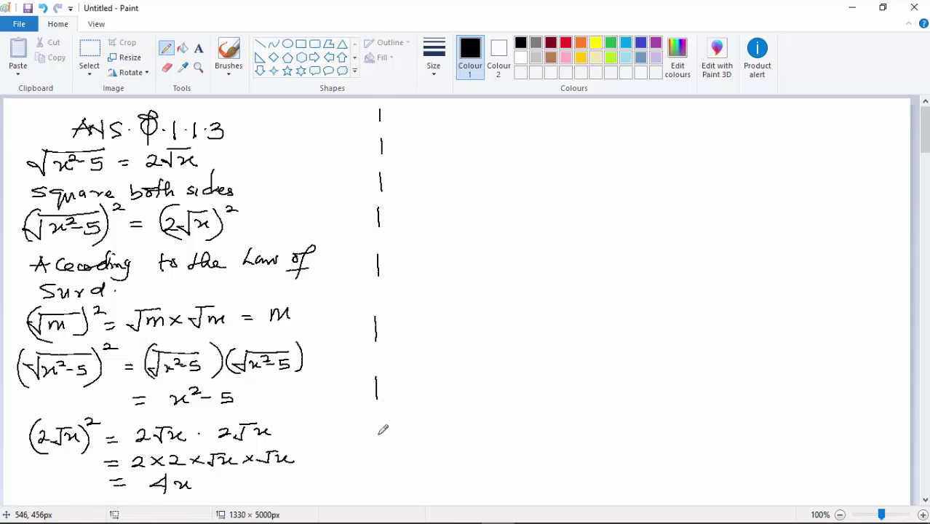
pyautogui.moveTo(380, 447); pyautogui.dragTo(380, 472)
pyautogui.moveTo(391, 135)
pyautogui.mouseDown()
pyautogui.moveTo(426, 115)
pyautogui.moveTo(460, 113)
pyautogui.mouseUp()
pyautogui.moveTo(428, 128)
pyautogui.mouseDown()
pyautogui.moveTo(421, 139)
pyautogui.moveTo(456, 140)
pyautogui.mouseUp()
pyautogui.moveTo(406, 110); pyautogui.dragTo(402, 155)
pyautogui.moveTo(473, 115)
pyautogui.mouseDown()
pyautogui.moveTo(474, 142)
pyautogui.moveTo(502, 119)
pyautogui.moveTo(513, 131)
pyautogui.mouseUp()
pyautogui.moveTo(504, 137)
pyautogui.mouseDown()
pyautogui.moveTo(540, 139)
pyautogui.moveTo(569, 117)
pyautogui.moveTo(572, 135)
pyautogui.mouseUp()
pyautogui.moveTo(573, 123)
pyautogui.mouseDown()
pyautogui.moveTo(562, 137)
pyautogui.moveTo(577, 149)
pyautogui.mouseUp()
pyautogui.moveTo(532, 113); pyautogui.dragTo(532, 149)
pyautogui.moveTo(586, 111); pyautogui.dragTo(599, 116)
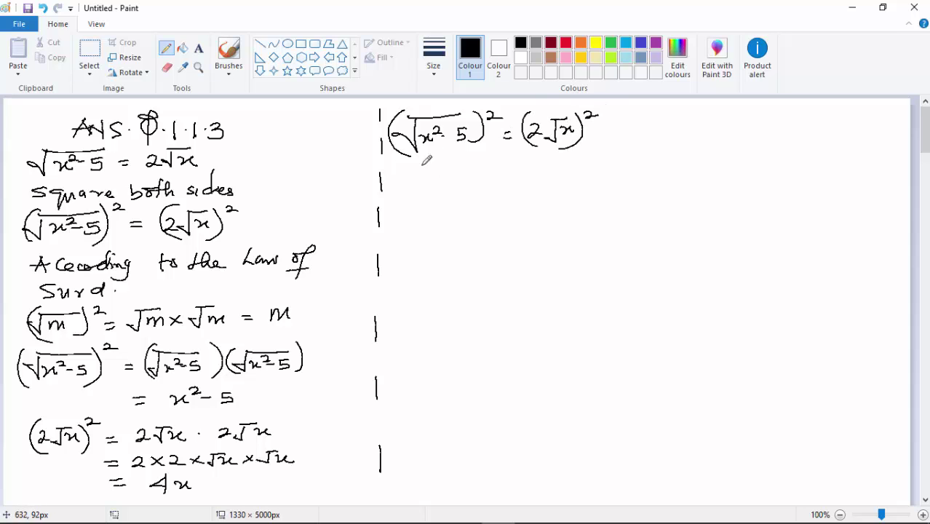
pyautogui.moveTo(423, 174); pyautogui.dragTo(435, 167)
pyautogui.moveTo(440, 163)
pyautogui.mouseDown()
pyautogui.moveTo(481, 178)
pyautogui.moveTo(514, 169)
pyautogui.mouseUp()
pyautogui.moveTo(503, 176); pyautogui.dragTo(552, 175)
pyautogui.moveTo(547, 162); pyautogui.dragTo(548, 186)
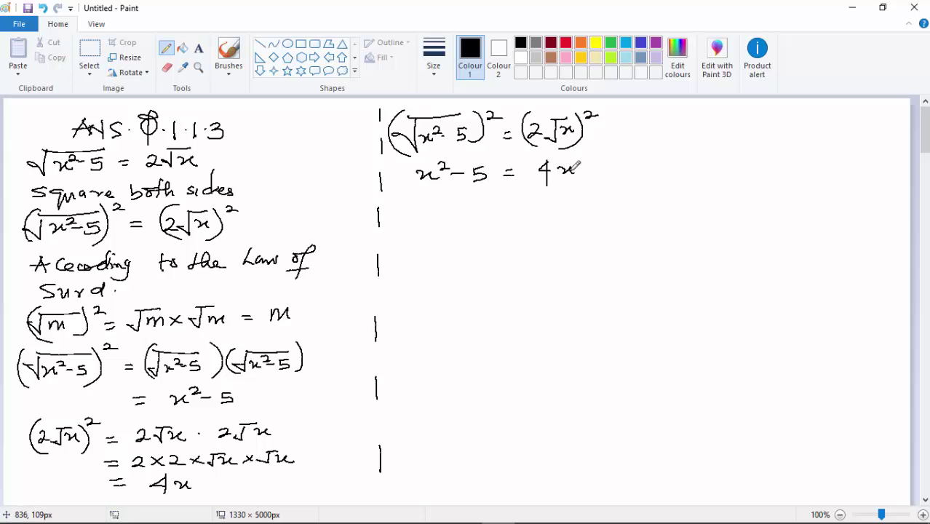
# Step: Note 'Rewrite the equation to form a Quadratic equation' and write x² − 5 − 4x = 0 as x² − 4x − 5 = 0
pyautogui.moveTo(394, 192)
pyautogui.mouseDown()
pyautogui.moveTo(426, 208)
pyautogui.moveTo(468, 198)
pyautogui.moveTo(480, 223)
pyautogui.moveTo(530, 198)
pyautogui.moveTo(638, 197)
pyautogui.mouseUp()
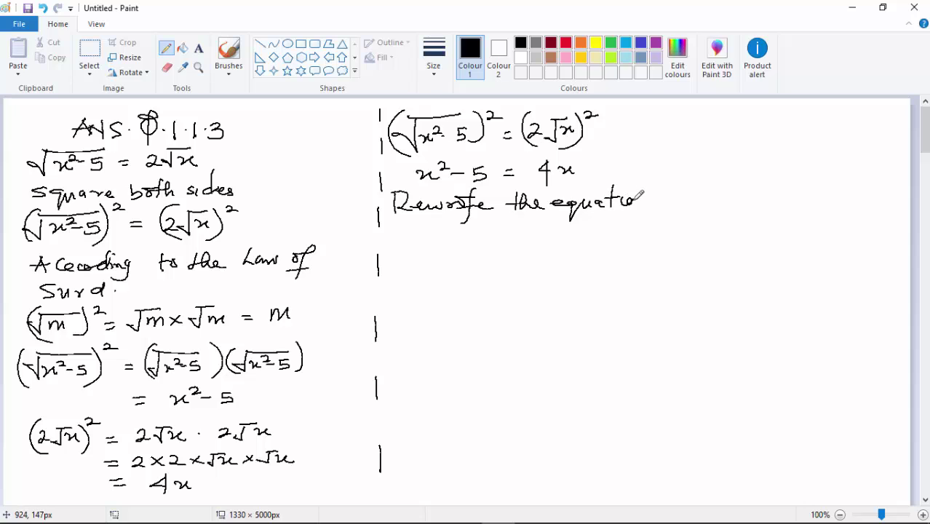
pyautogui.moveTo(412, 221)
pyautogui.mouseDown()
pyautogui.moveTo(438, 243)
pyautogui.moveTo(469, 227)
pyautogui.moveTo(559, 218)
pyautogui.moveTo(575, 233)
pyautogui.moveTo(661, 230)
pyautogui.mouseUp()
pyautogui.moveTo(396, 260); pyautogui.dragTo(490, 246)
pyautogui.moveTo(388, 284)
pyautogui.mouseDown()
pyautogui.moveTo(401, 294)
pyautogui.moveTo(586, 277)
pyautogui.mouseUp()
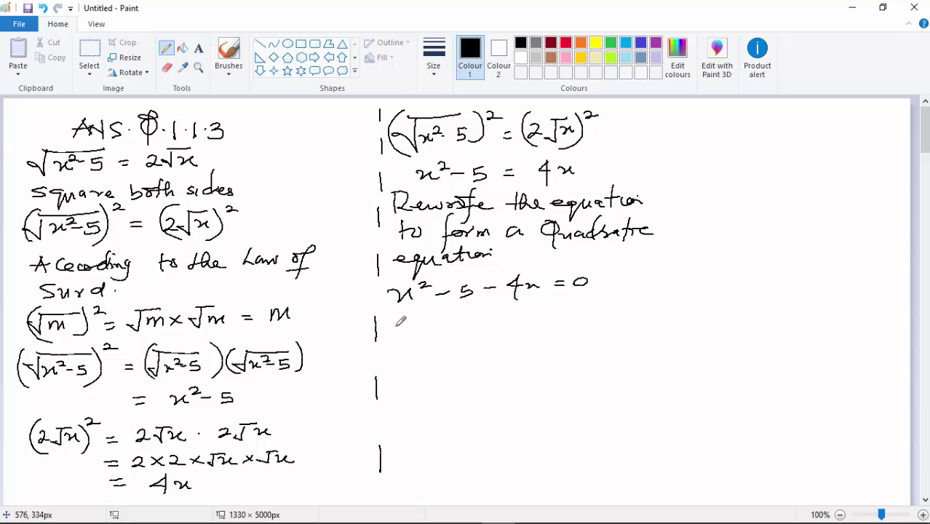
pyautogui.moveTo(404, 329)
pyautogui.mouseDown()
pyautogui.moveTo(428, 312)
pyautogui.moveTo(575, 317)
pyautogui.mouseUp()
# Step: Write 'Factorise the equation' and split the middle term: x² − 5x + x − 5 = 0
pyautogui.moveTo(394, 351)
pyautogui.mouseDown()
pyautogui.moveTo(471, 340)
pyautogui.moveTo(530, 360)
pyautogui.moveTo(635, 339)
pyautogui.mouseUp()
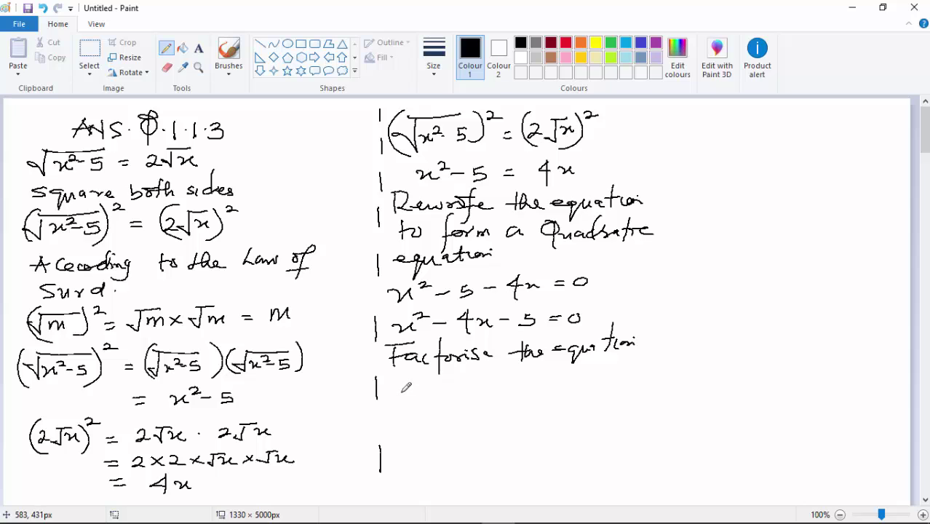
pyautogui.moveTo(405, 388)
pyautogui.mouseDown()
pyautogui.moveTo(450, 374)
pyautogui.moveTo(519, 391)
pyautogui.moveTo(620, 376)
pyautogui.mouseUp()
pyautogui.moveTo(604, 383); pyautogui.dragTo(622, 382)
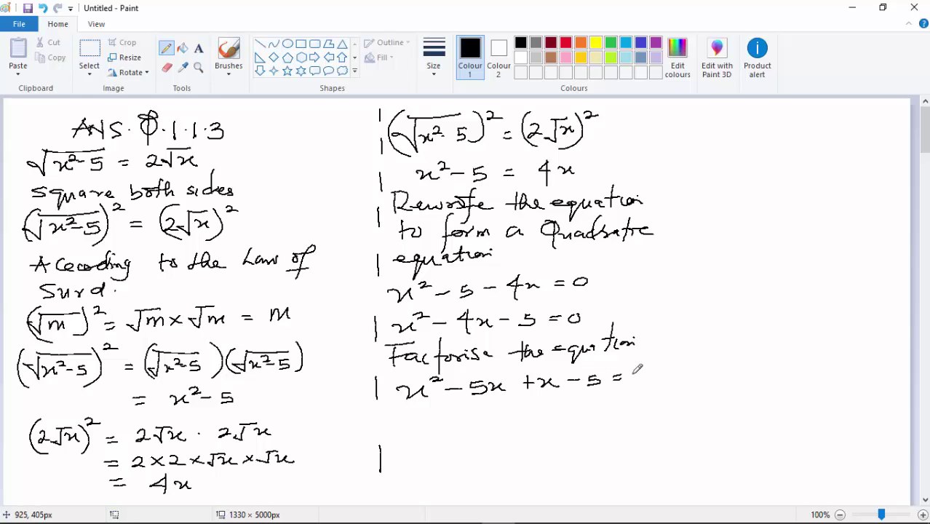
# Step: Group the terms as x(x − 5) + 1(x − 5) = 0
pyautogui.moveTo(396, 417); pyautogui.dragTo(412, 430)
pyautogui.moveTo(415, 417)
pyautogui.mouseDown()
pyautogui.moveTo(441, 431)
pyautogui.moveTo(466, 413)
pyautogui.moveTo(466, 430)
pyautogui.mouseUp()
pyautogui.moveTo(470, 421); pyautogui.dragTo(505, 431)
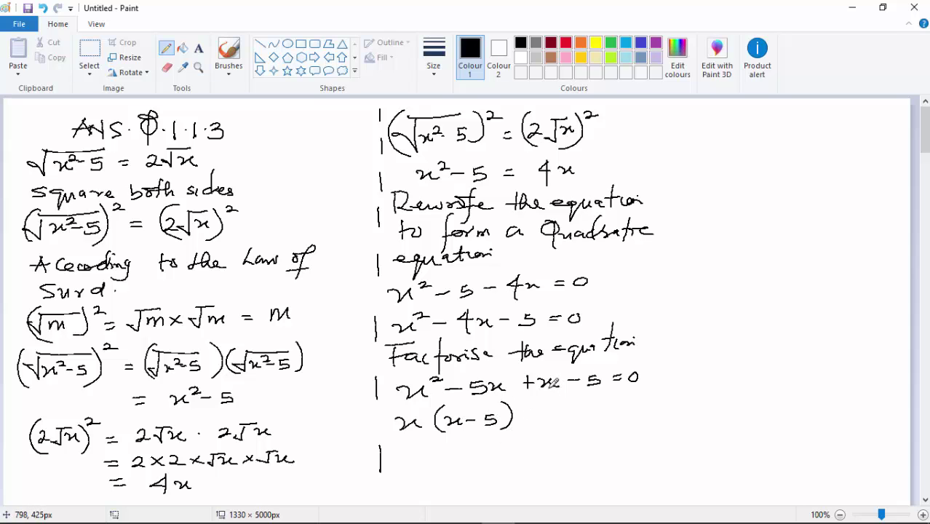
pyautogui.moveTo(522, 415); pyautogui.dragTo(530, 414)
pyautogui.moveTo(525, 410)
pyautogui.mouseDown()
pyautogui.moveTo(526, 420)
pyautogui.moveTo(581, 426)
pyautogui.mouseUp()
pyautogui.moveTo(586, 416)
pyautogui.mouseDown()
pyautogui.moveTo(580, 426)
pyautogui.moveTo(611, 407)
pyautogui.mouseUp()
pyautogui.moveTo(604, 408)
pyautogui.mouseDown()
pyautogui.moveTo(602, 419)
pyautogui.moveTo(622, 419)
pyautogui.mouseUp()
pyautogui.moveTo(630, 407); pyautogui.dragTo(639, 412)
pyautogui.moveTo(650, 405); pyautogui.dragTo(648, 407)
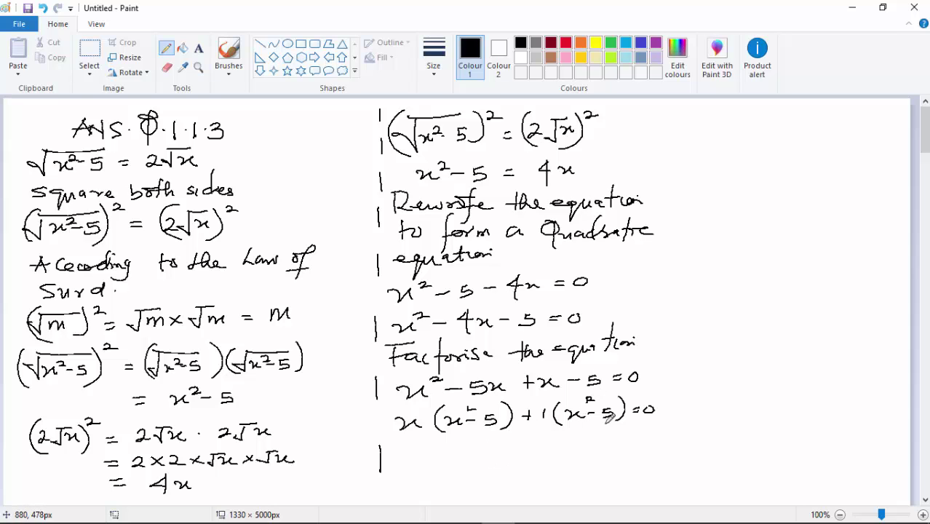
# Step: Write the factored form (x − 5)(x + 1) = 0 and start a third column divider
pyautogui.moveTo(400, 450)
pyautogui.mouseDown()
pyautogui.moveTo(402, 461)
pyautogui.moveTo(465, 472)
pyautogui.mouseUp()
pyautogui.moveTo(404, 437); pyautogui.dragTo(404, 474)
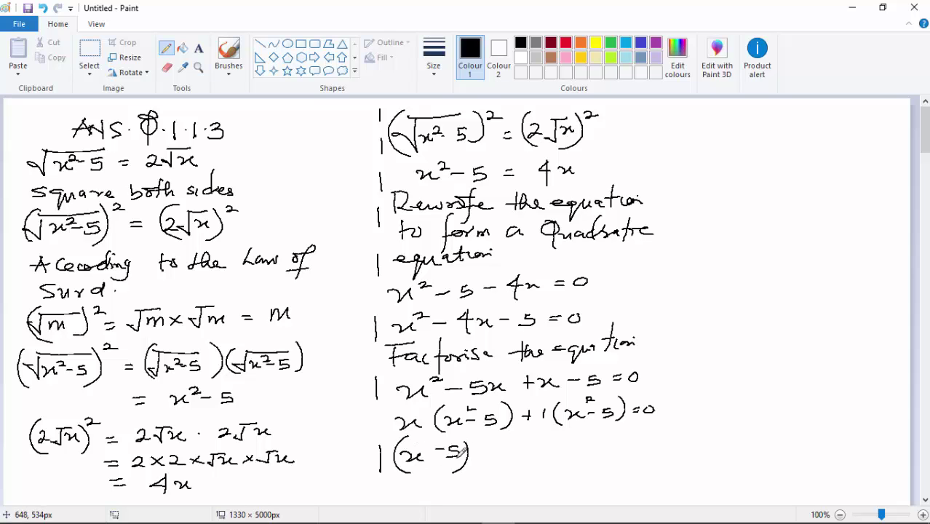
pyautogui.moveTo(495, 440)
pyautogui.mouseDown()
pyautogui.moveTo(494, 473)
pyautogui.moveTo(508, 460)
pyautogui.mouseUp()
pyautogui.moveTo(515, 449)
pyautogui.mouseDown()
pyautogui.moveTo(511, 460)
pyautogui.moveTo(540, 451)
pyautogui.mouseUp()
pyautogui.moveTo(534, 444)
pyautogui.mouseDown()
pyautogui.moveTo(534, 460)
pyautogui.moveTo(551, 457)
pyautogui.mouseUp()
pyautogui.moveTo(558, 431); pyautogui.dragTo(558, 460)
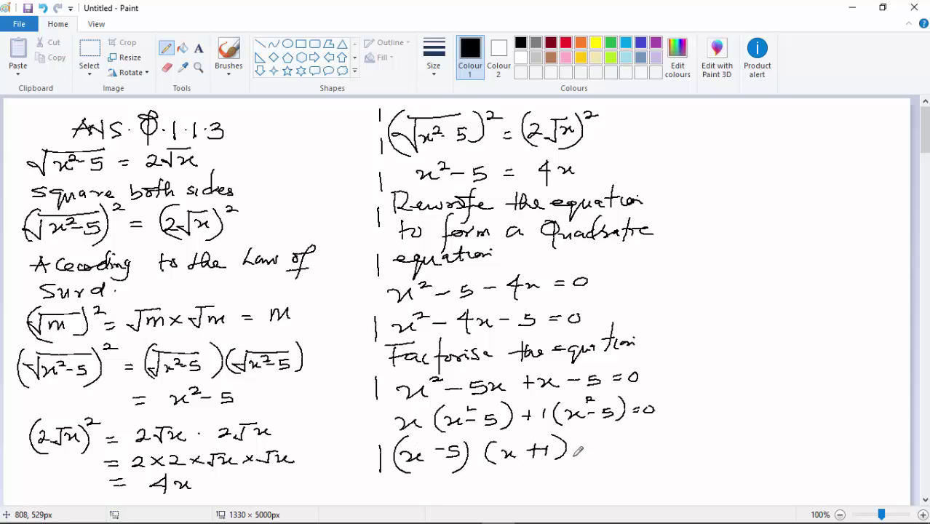
pyautogui.moveTo(619, 442); pyautogui.dragTo(621, 440)
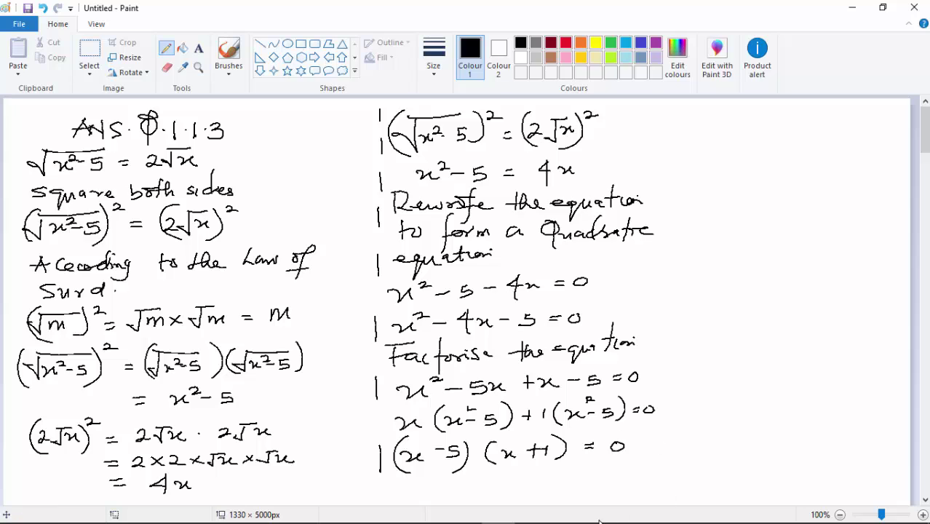
pyautogui.moveTo(715, 113); pyautogui.dragTo(718, 215)
# Step: Extend the third column divider down to the bottom of the page
pyautogui.click(717, 239)
pyautogui.moveTo(719, 271); pyautogui.dragTo(719, 287)
pyautogui.moveTo(718, 330); pyautogui.dragTo(719, 363)
pyautogui.moveTo(719, 397); pyautogui.dragTo(718, 415)
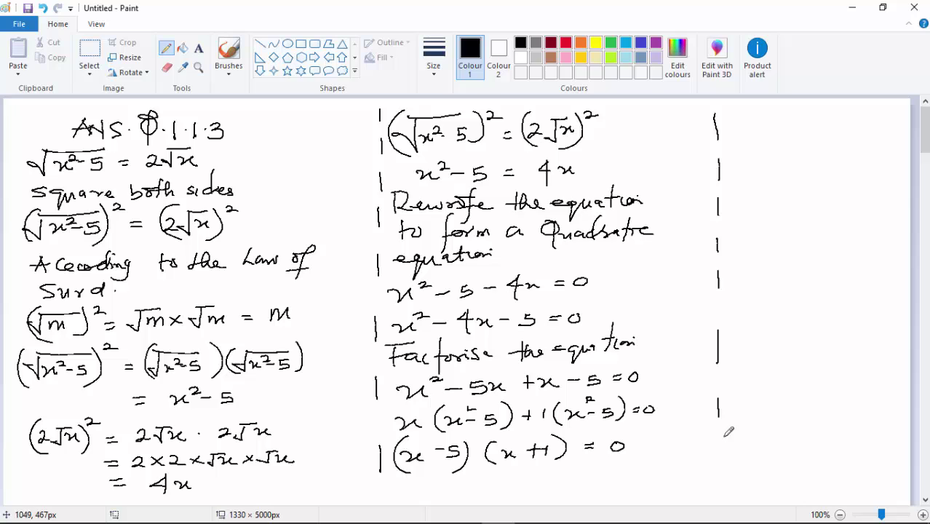
pyautogui.moveTo(720, 457); pyautogui.dragTo(719, 470)
# Step: Set each factor to zero: write x − 5 = 0 or x + 1 = 0
pyautogui.moveTo(738, 129)
pyautogui.mouseDown()
pyautogui.moveTo(752, 125)
pyautogui.moveTo(765, 140)
pyautogui.mouseUp()
pyautogui.moveTo(757, 134); pyautogui.dragTo(773, 134)
pyautogui.moveTo(780, 124)
pyautogui.mouseDown()
pyautogui.moveTo(791, 120)
pyautogui.moveTo(779, 140)
pyautogui.mouseUp()
pyautogui.moveTo(803, 133); pyautogui.dragTo(813, 133)
pyautogui.moveTo(815, 129); pyautogui.dragTo(815, 138)
pyautogui.moveTo(831, 126); pyautogui.dragTo(829, 128)
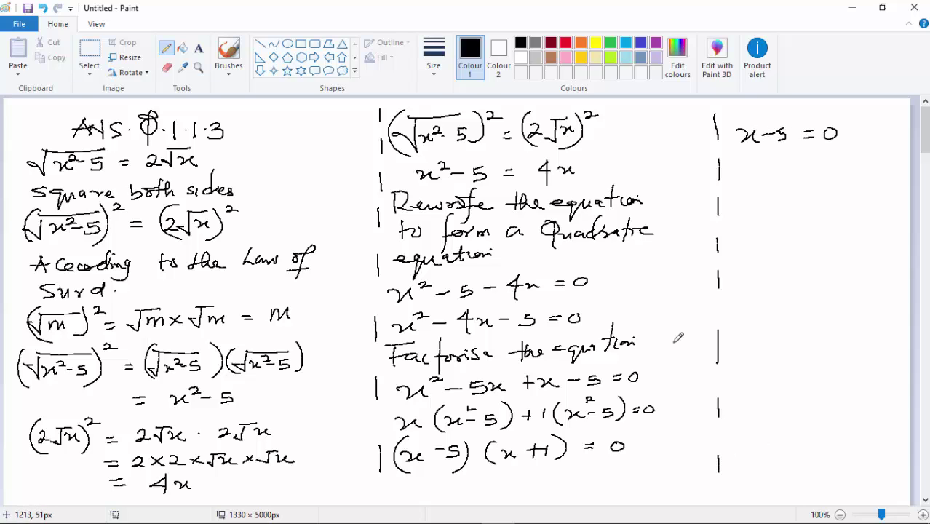
pyautogui.moveTo(776, 157); pyautogui.dragTo(772, 163)
pyautogui.moveTo(783, 164); pyautogui.dragTo(795, 156)
pyautogui.moveTo(738, 198); pyautogui.dragTo(783, 201)
pyautogui.moveTo(774, 193); pyautogui.dragTo(774, 209)
pyautogui.moveTo(792, 194)
pyautogui.mouseDown()
pyautogui.moveTo(795, 209)
pyautogui.moveTo(844, 195)
pyautogui.moveTo(844, 204)
pyautogui.mouseUp()
pyautogui.moveTo(861, 192); pyautogui.dragTo(859, 193)
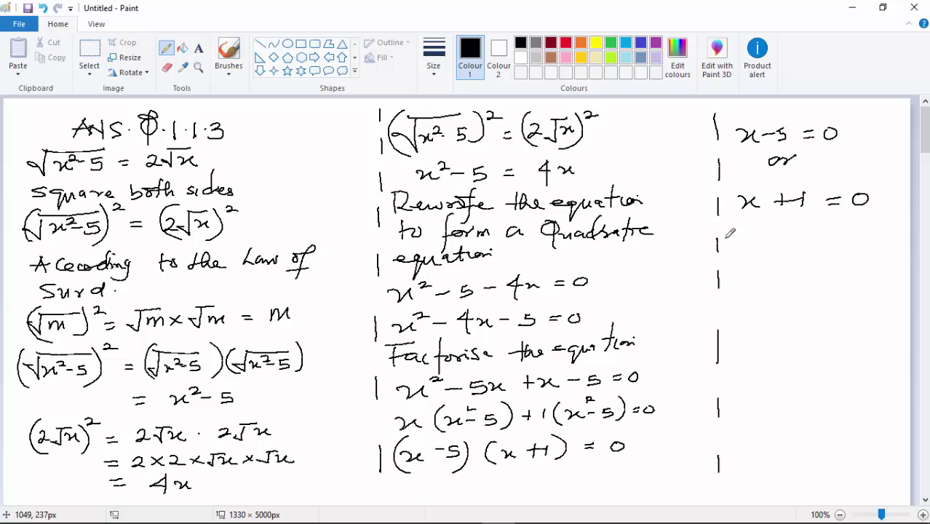
# Step: Solve to x = 0 + 5 or x = 0 − 1 and begin the final answer line with x
pyautogui.moveTo(735, 240); pyautogui.dragTo(744, 248)
pyautogui.moveTo(750, 238)
pyautogui.mouseDown()
pyautogui.moveTo(739, 249)
pyautogui.moveTo(771, 246)
pyautogui.mouseUp()
pyautogui.moveTo(788, 238); pyautogui.dragTo(816, 241)
pyautogui.moveTo(808, 235)
pyautogui.mouseDown()
pyautogui.moveTo(808, 249)
pyautogui.moveTo(817, 243)
pyautogui.mouseUp()
pyautogui.moveTo(821, 232); pyautogui.dragTo(834, 228)
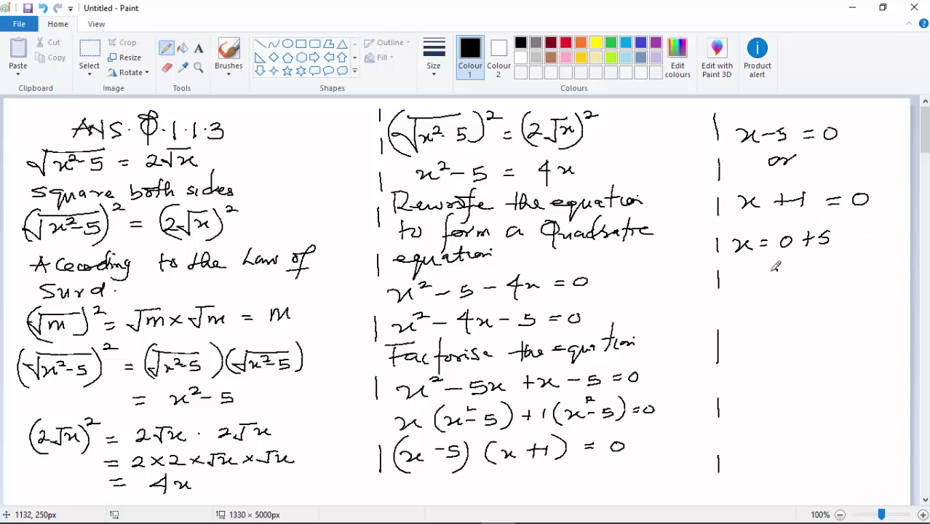
pyautogui.moveTo(773, 268); pyautogui.dragTo(776, 271)
pyautogui.moveTo(779, 273); pyautogui.dragTo(788, 268)
pyautogui.moveTo(737, 304); pyautogui.dragTo(746, 312)
pyautogui.moveTo(754, 300); pyautogui.dragTo(740, 314)
pyautogui.moveTo(763, 303); pyautogui.dragTo(771, 302)
pyautogui.moveTo(763, 307); pyautogui.dragTo(826, 298)
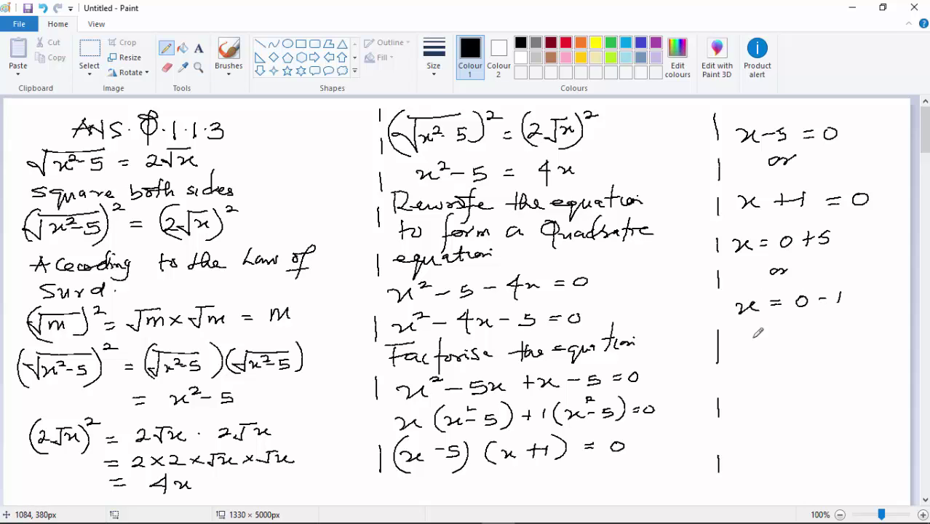
pyautogui.moveTo(732, 354); pyautogui.dragTo(755, 352)
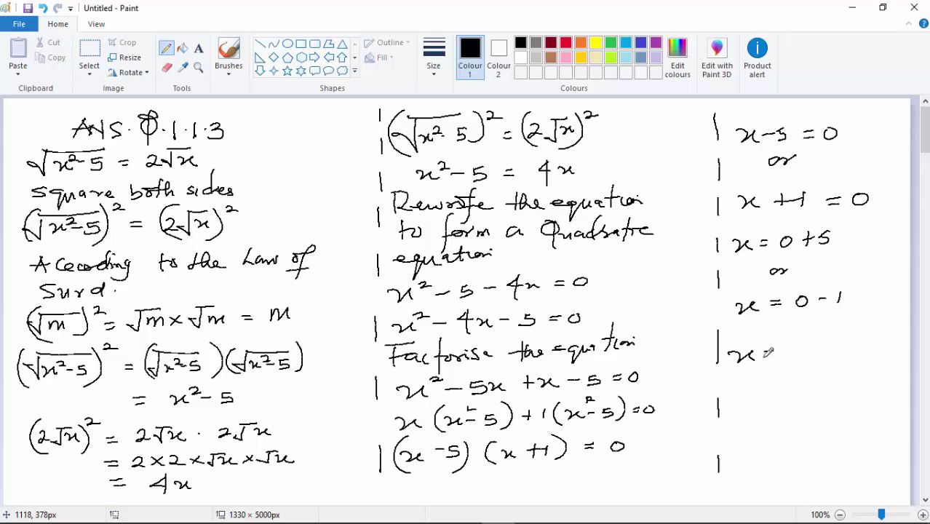